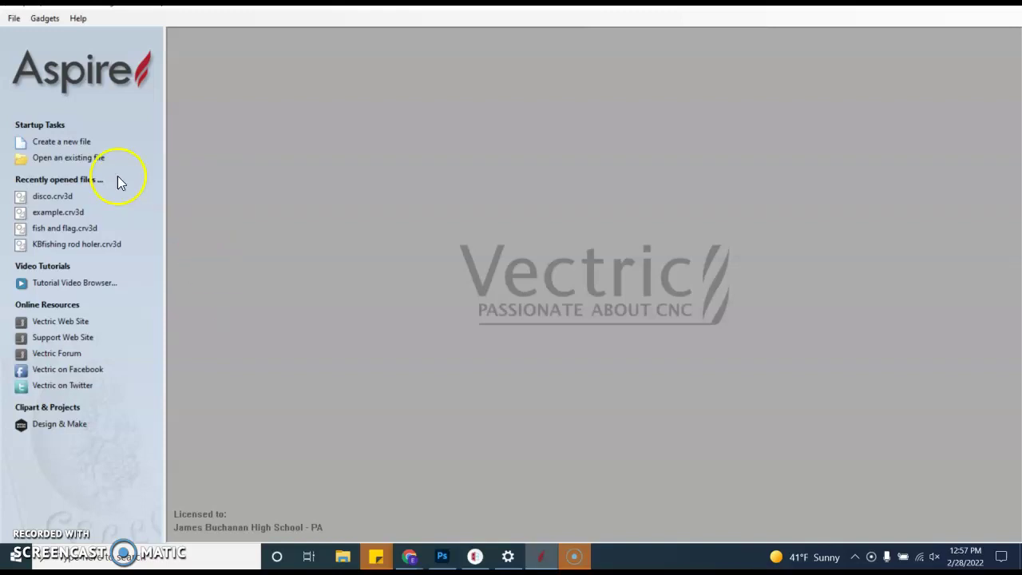
Create a new job 24 in wide and 48 in high, with 0.5 in material thickness
{"action": "left_click", "coordinate": [87, 141]}
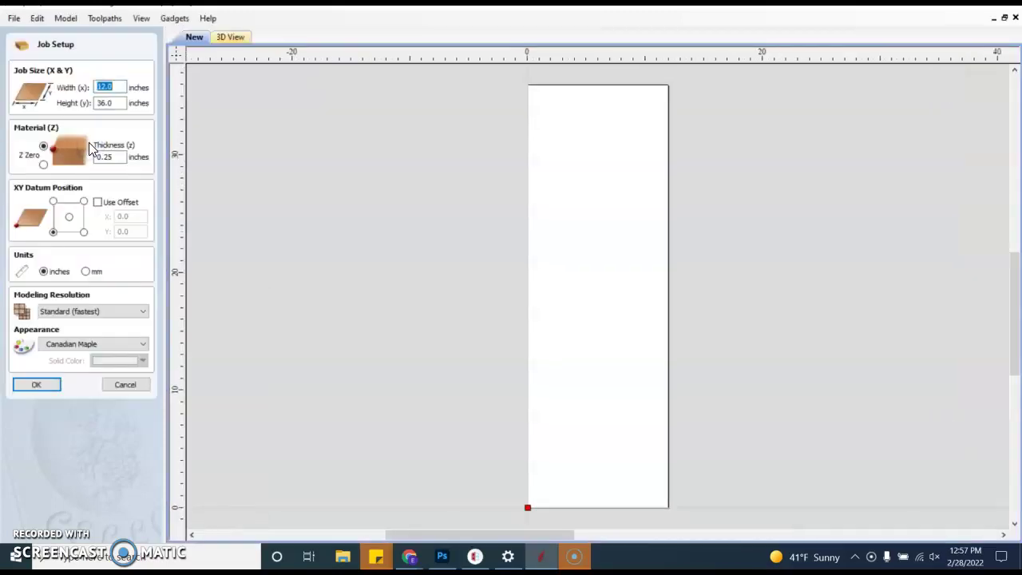
{"action": "left_click", "coordinate": [117, 158]}
{"action": "double_click", "coordinate": [117, 159]}
{"action": "type", "text": ".5"}
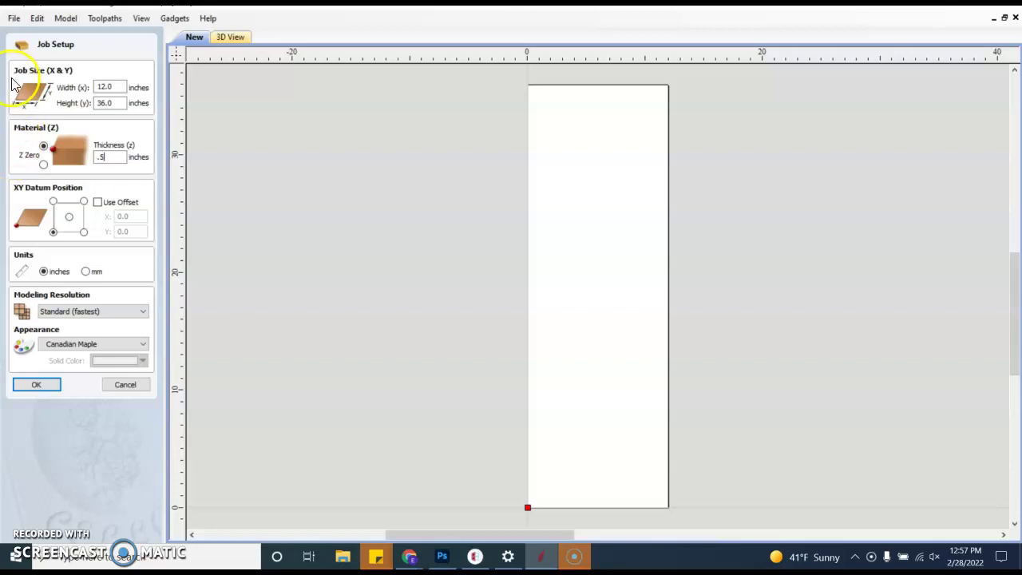
{"action": "left_click", "coordinate": [112, 86]}
{"action": "double_click", "coordinate": [113, 86]}
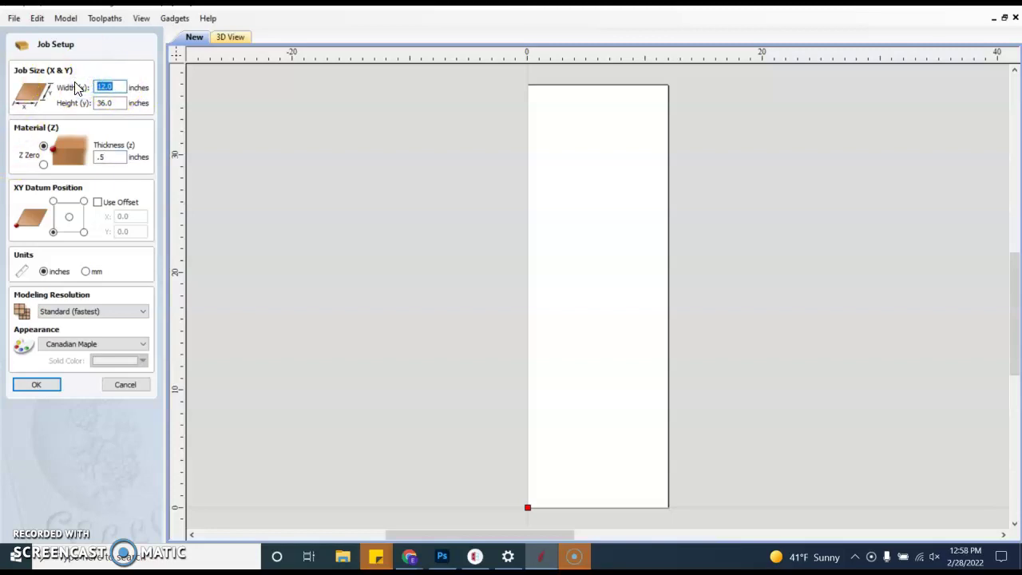
{"action": "type", "text": "24"}
{"action": "double_click", "coordinate": [104, 102]}
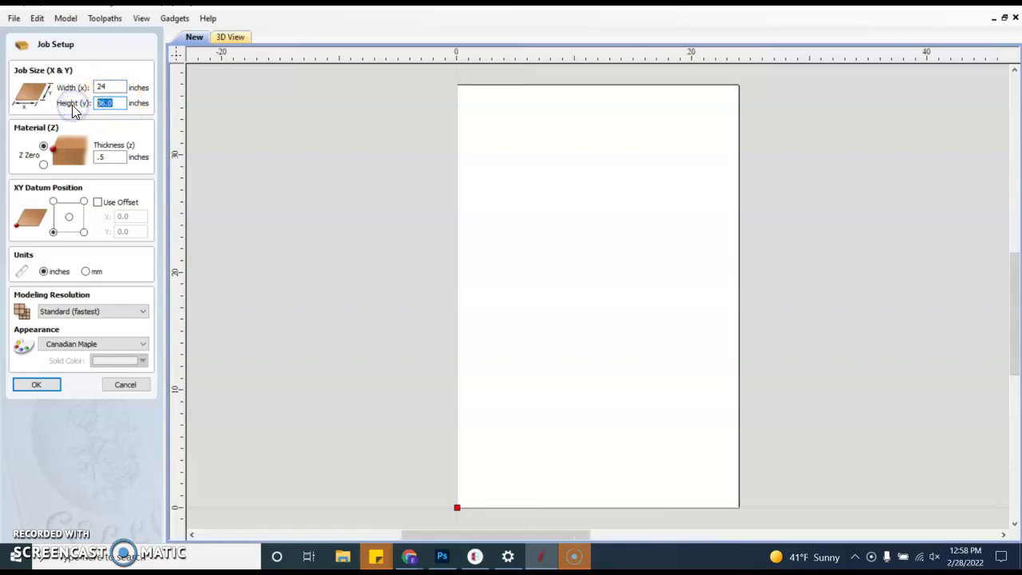
{"action": "type", "text": "48"}
{"action": "left_click", "coordinate": [39, 384]}
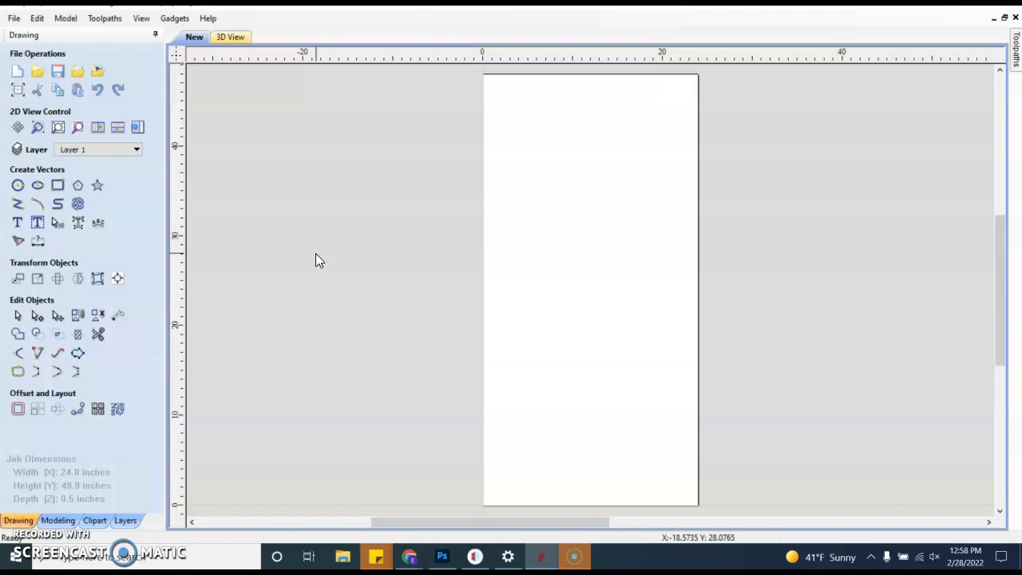
In Job Size and Position, change the job height from 48 to 24 in
{"action": "left_click", "coordinate": [37, 19]}
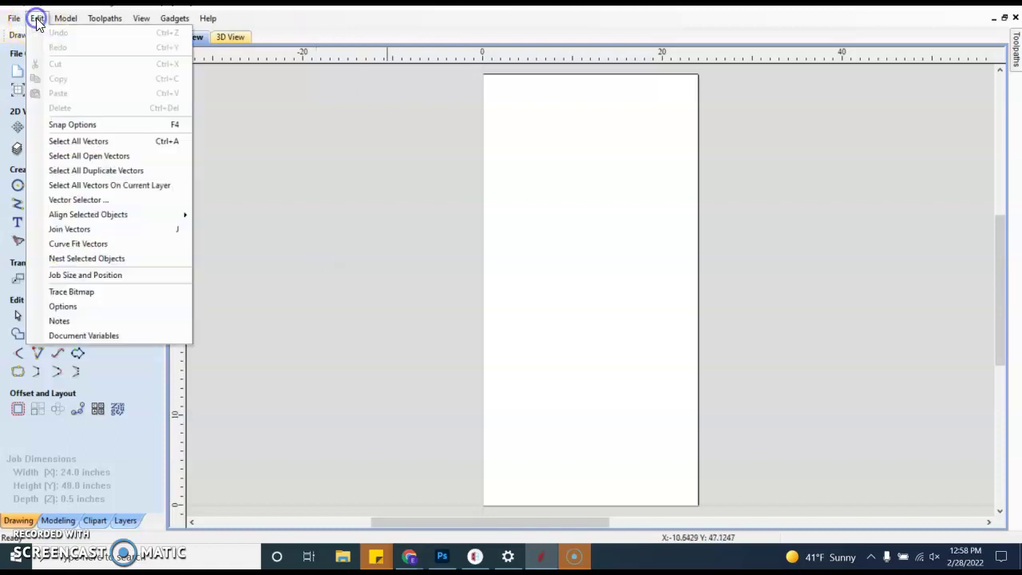
{"action": "left_click", "coordinate": [86, 274]}
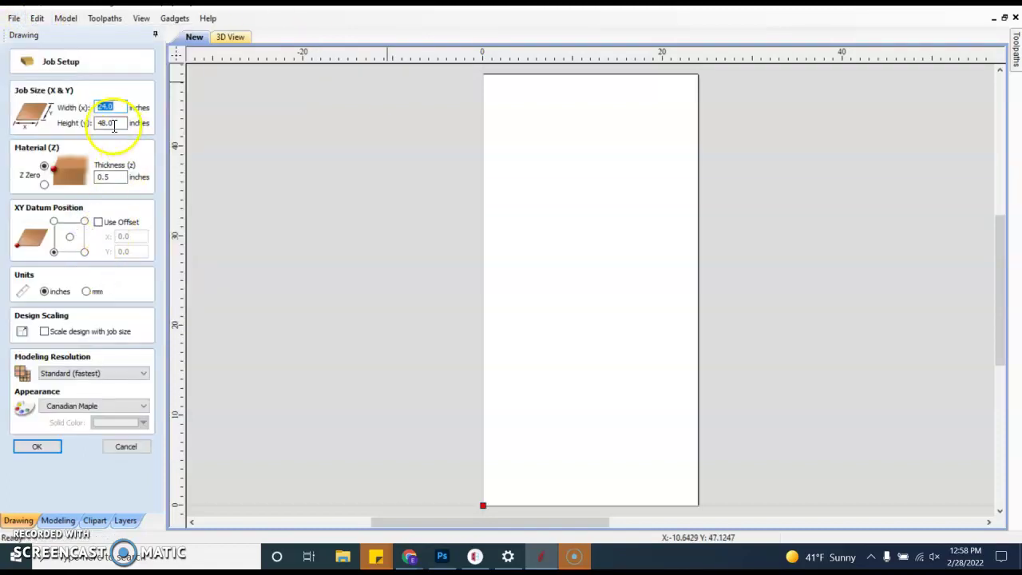
{"action": "left_click_drag", "start_coordinate": [126, 123], "coordinate": [60, 123]}
{"action": "type", "text": "2"}
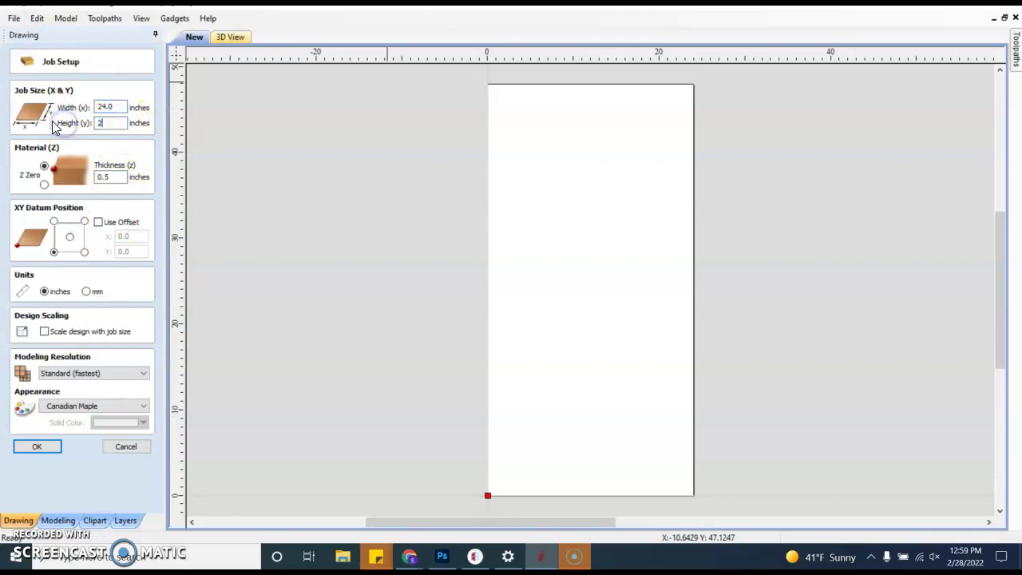
{"action": "type", "text": "4"}
{"action": "left_click", "coordinate": [48, 443]}
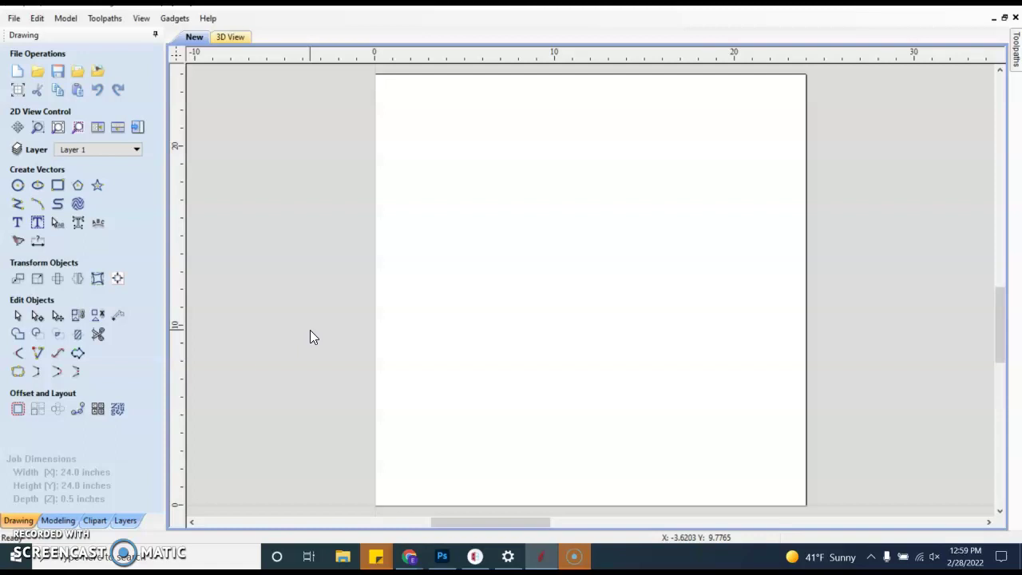
Set the XY datum position to the top-right corner in Job Size and Position
{"action": "left_click", "coordinate": [38, 17]}
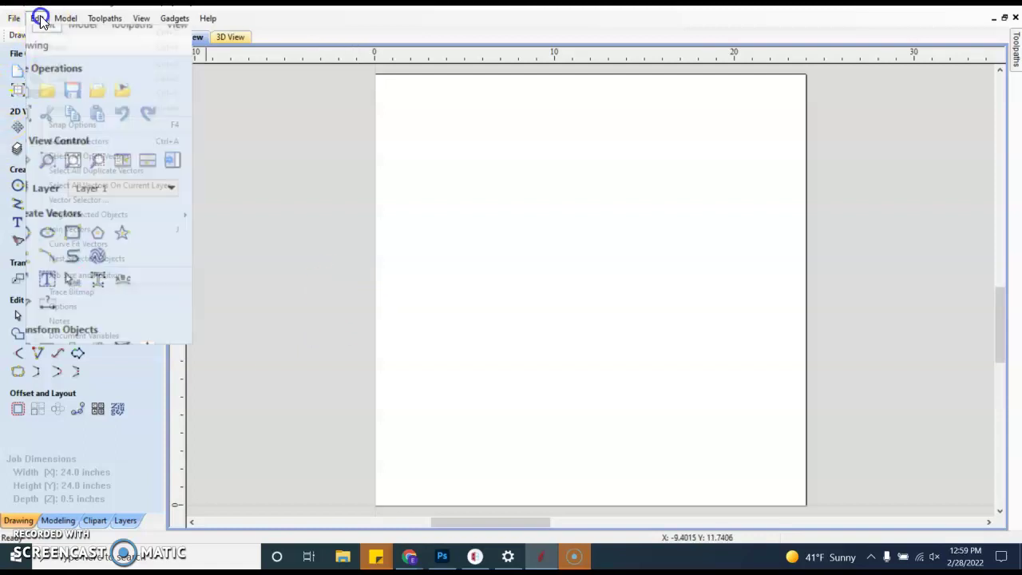
{"action": "left_click", "coordinate": [88, 274]}
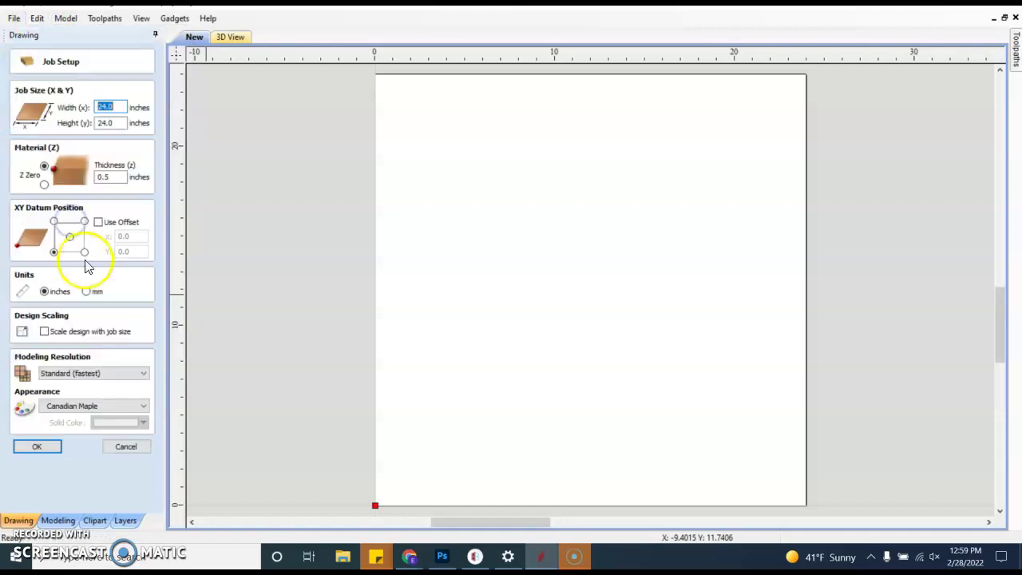
{"action": "left_click", "coordinate": [84, 221]}
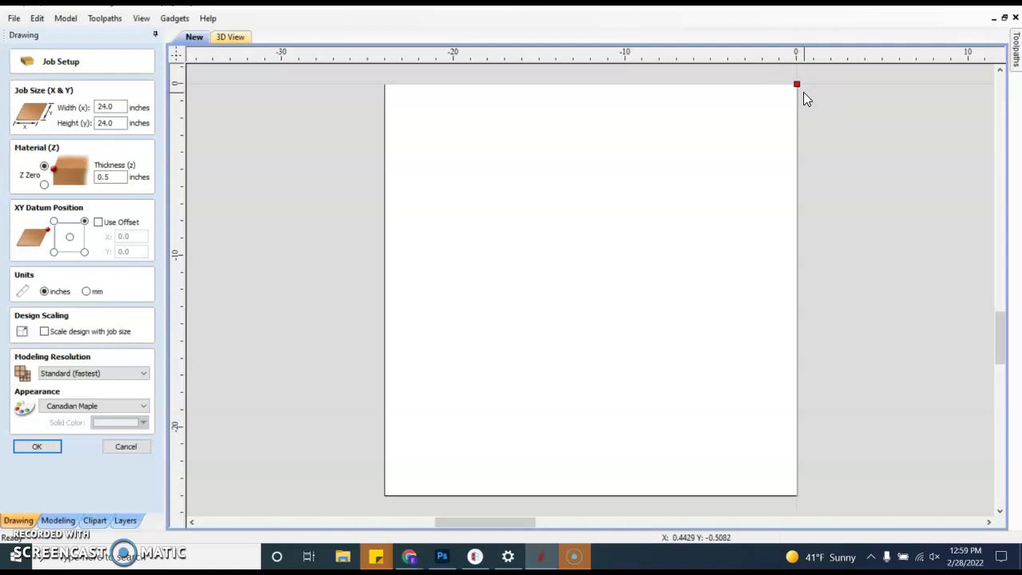
{"action": "left_click", "coordinate": [45, 445]}
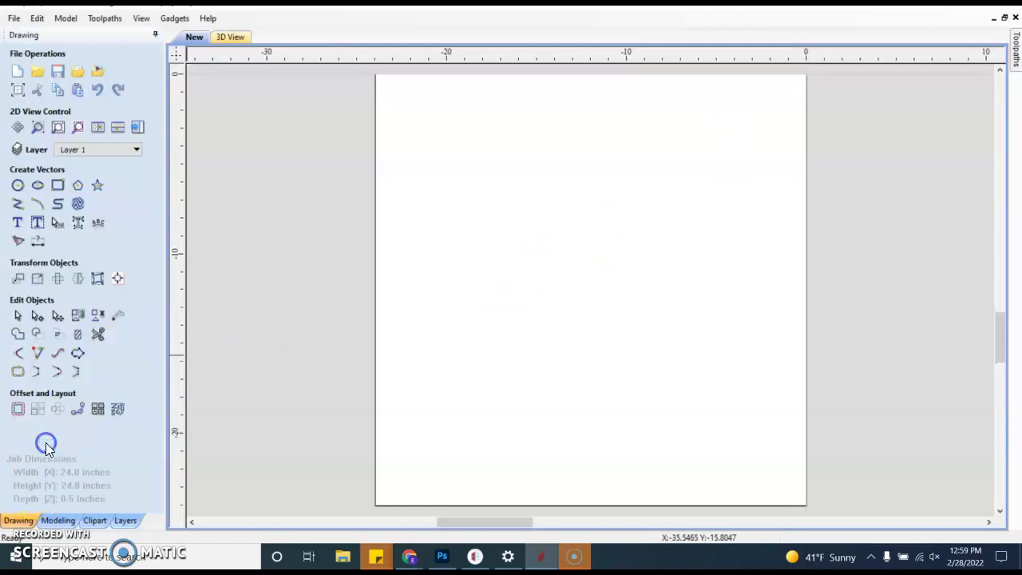
Bring up the Draw Circle settings, then close them without drawing
{"action": "left_click", "coordinate": [18, 185]}
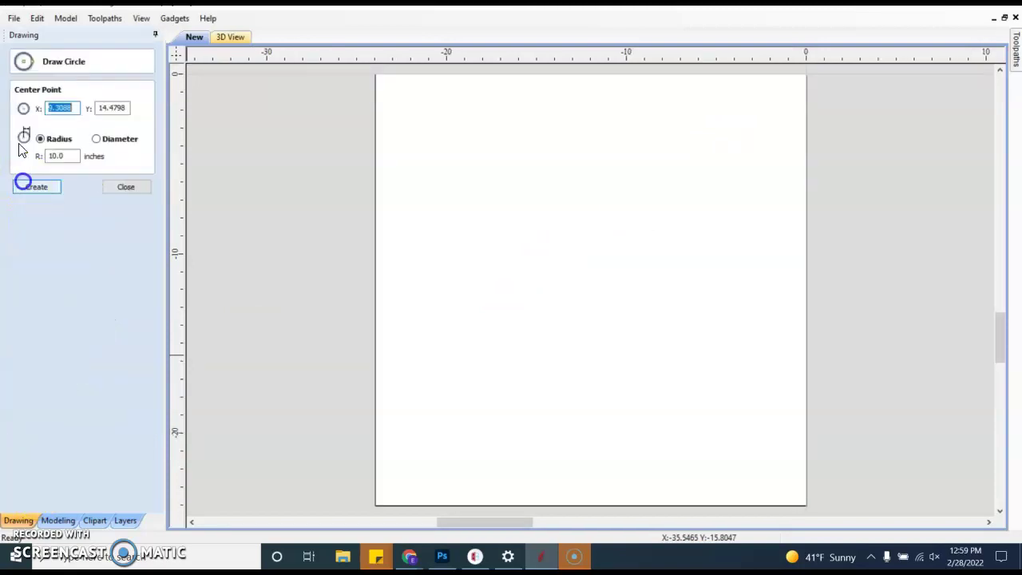
{"action": "left_click", "coordinate": [126, 186]}
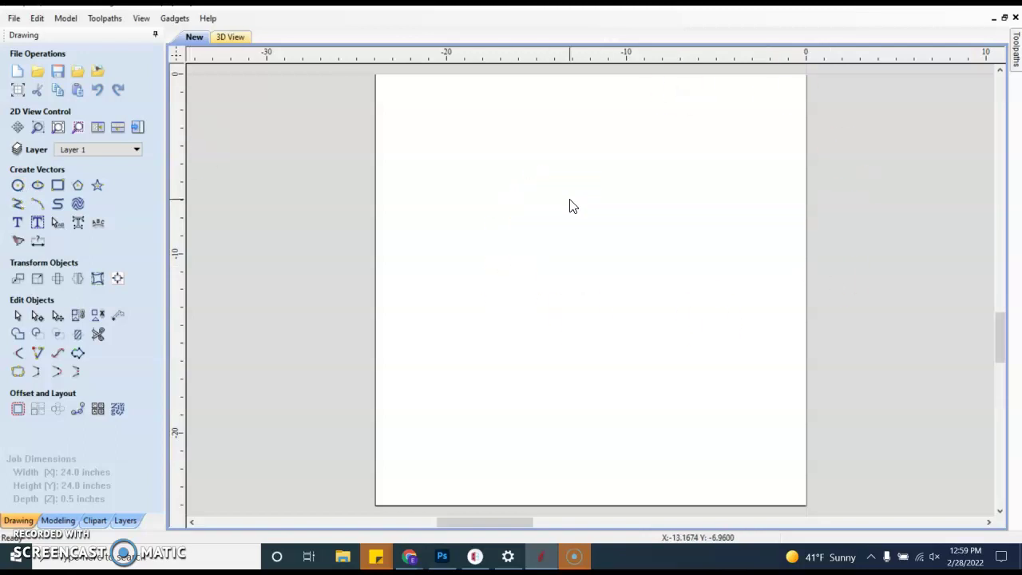
{"action": "left_click", "coordinate": [17, 185]}
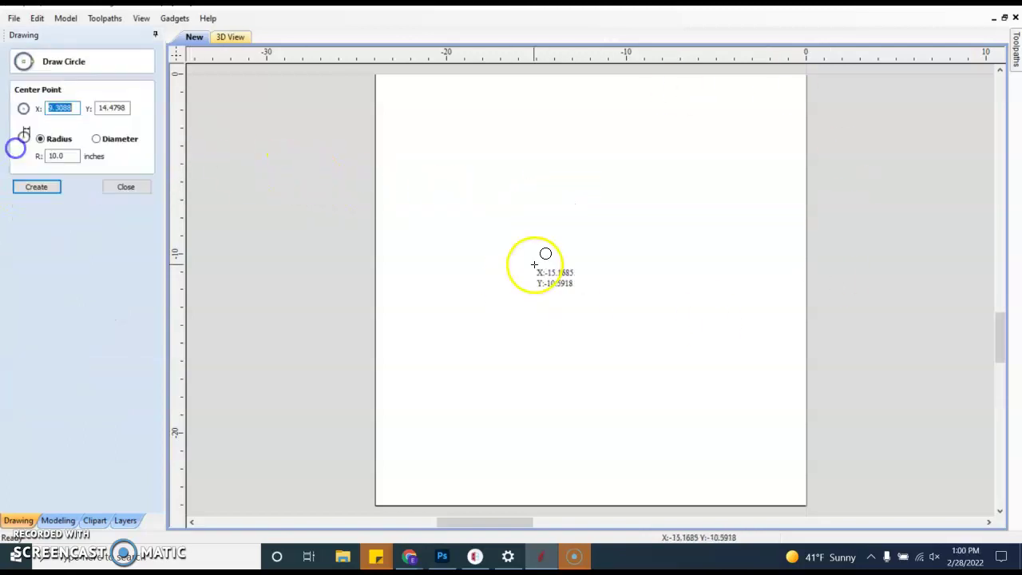
{"action": "left_click", "coordinate": [577, 202]}
{"action": "key", "text": "Escape"}
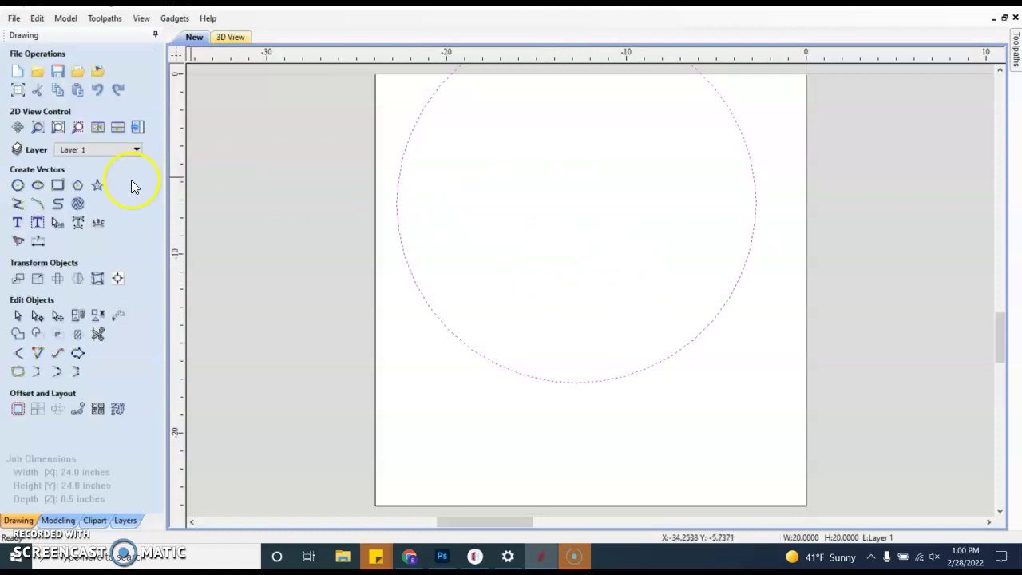
{"action": "left_click", "coordinate": [324, 217]}
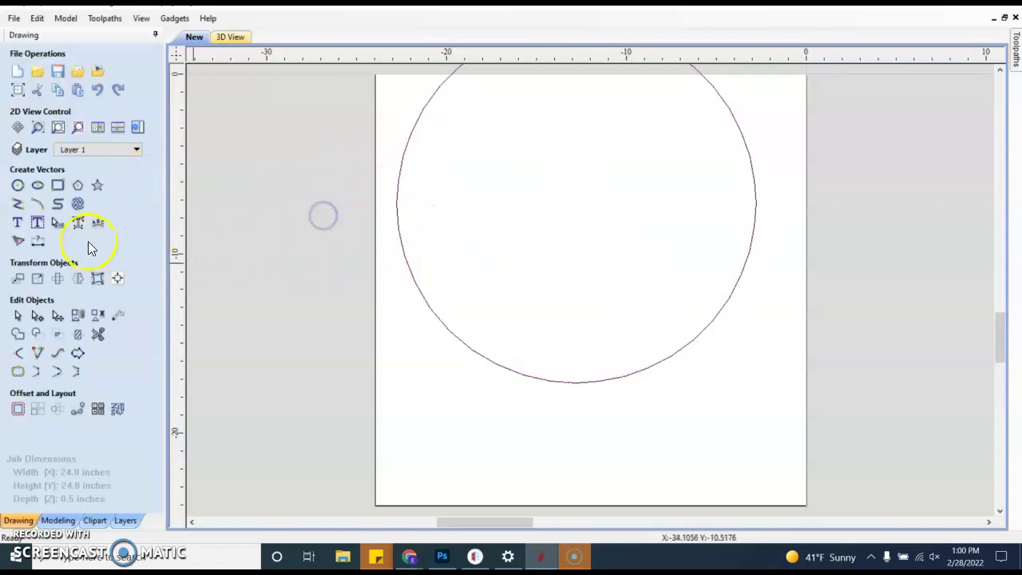
{"action": "left_click", "coordinate": [44, 250]}
{"action": "scroll", "coordinate": [512, 376], "scroll_direction": "down", "scroll_amount": 4}
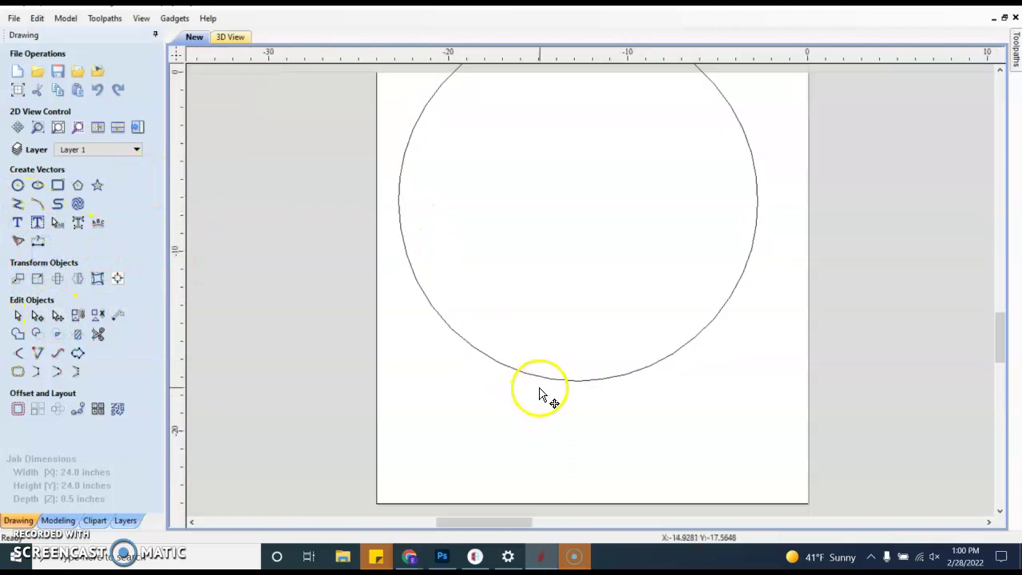
{"action": "left_click", "coordinate": [580, 243]}
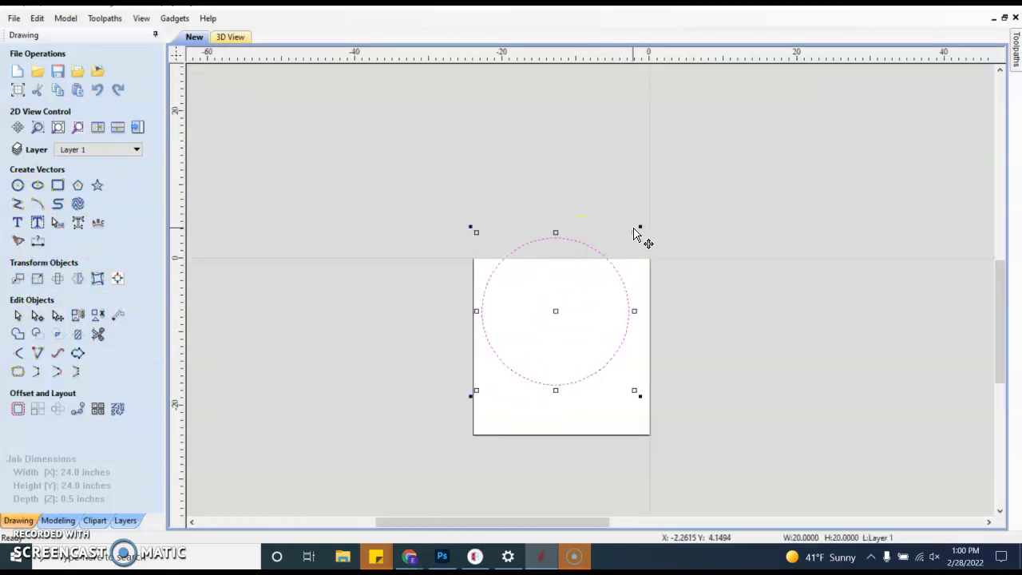
{"action": "left_click_drag", "start_coordinate": [634, 229], "coordinate": [587, 279]}
{"action": "key", "text": "Delete"}
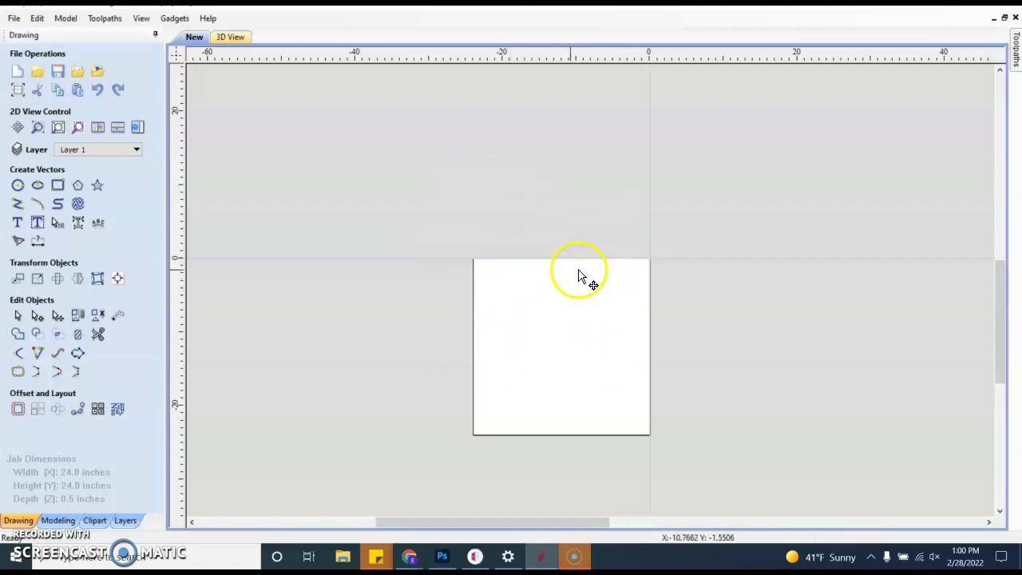
Draw a circle with a 6 in radius on the sheet and close the circle settings
{"action": "left_click", "coordinate": [18, 185]}
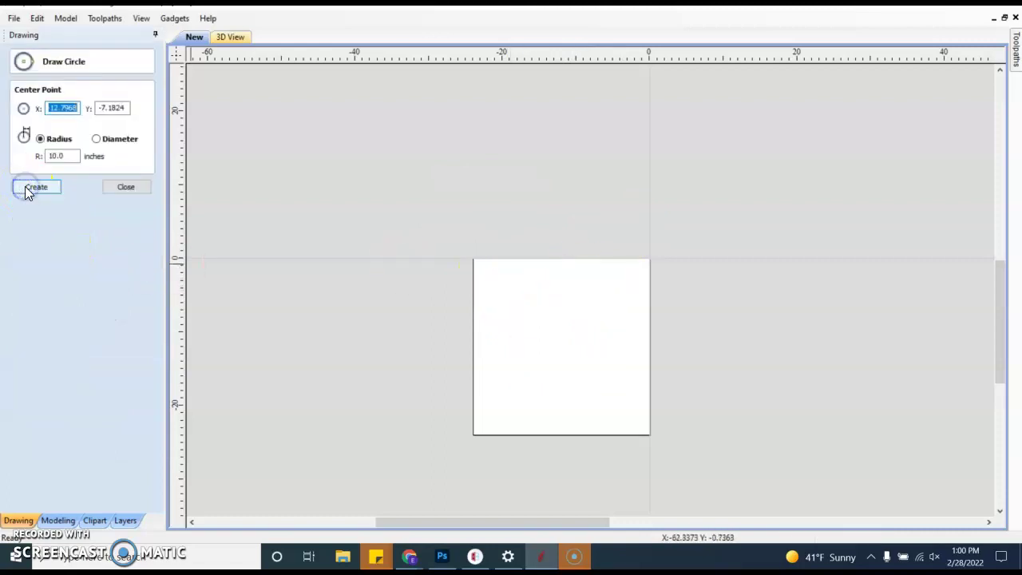
{"action": "left_click", "coordinate": [60, 155]}
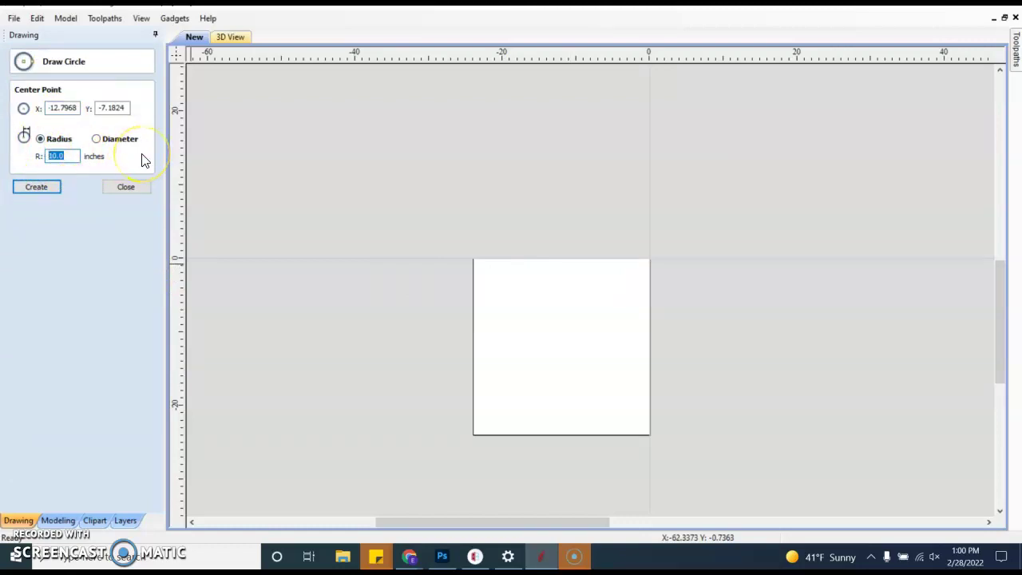
{"action": "type", "text": "6"}
{"action": "left_click", "coordinate": [62, 107]}
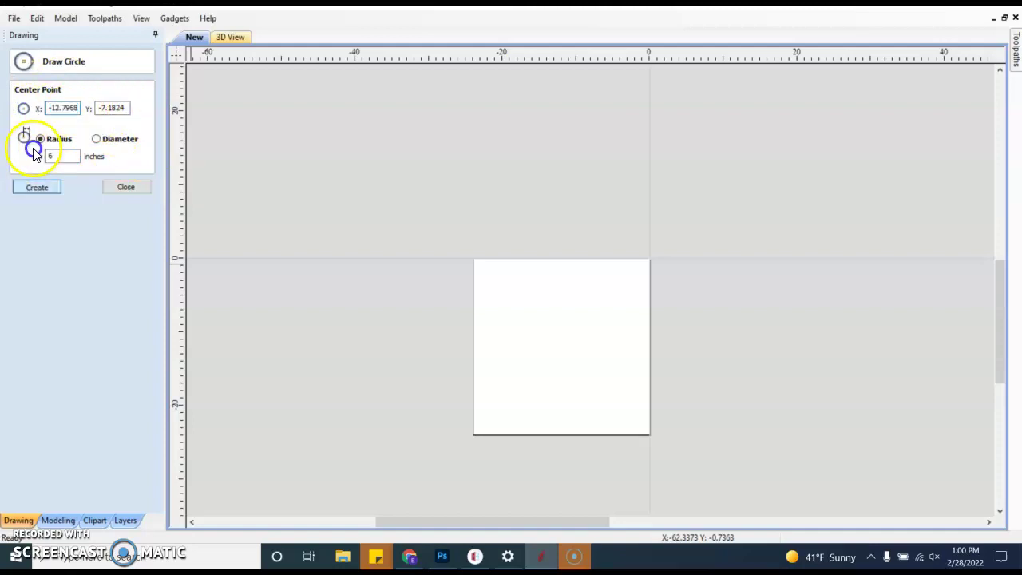
{"action": "left_click", "coordinate": [36, 186]}
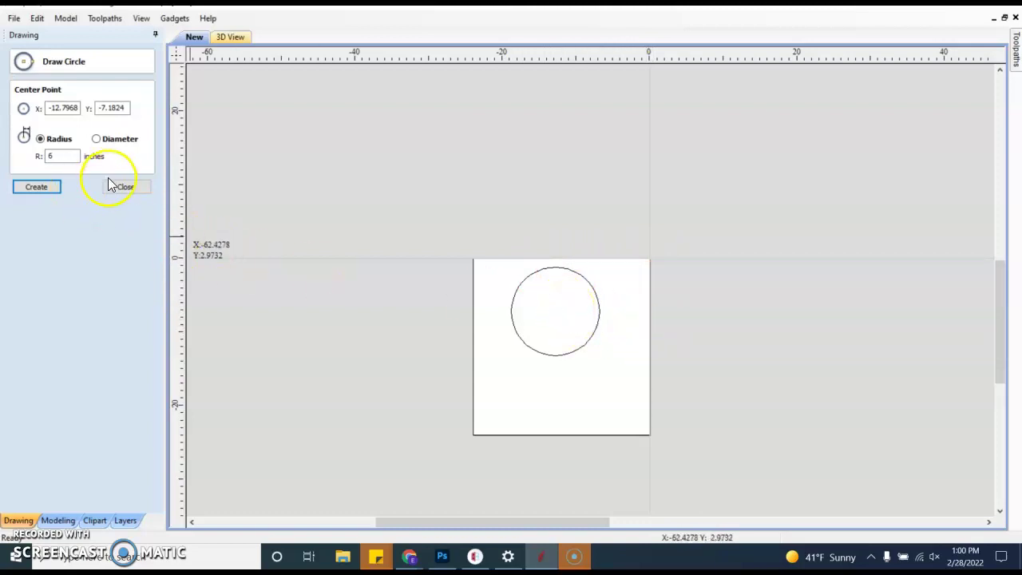
{"action": "left_click", "coordinate": [128, 189]}
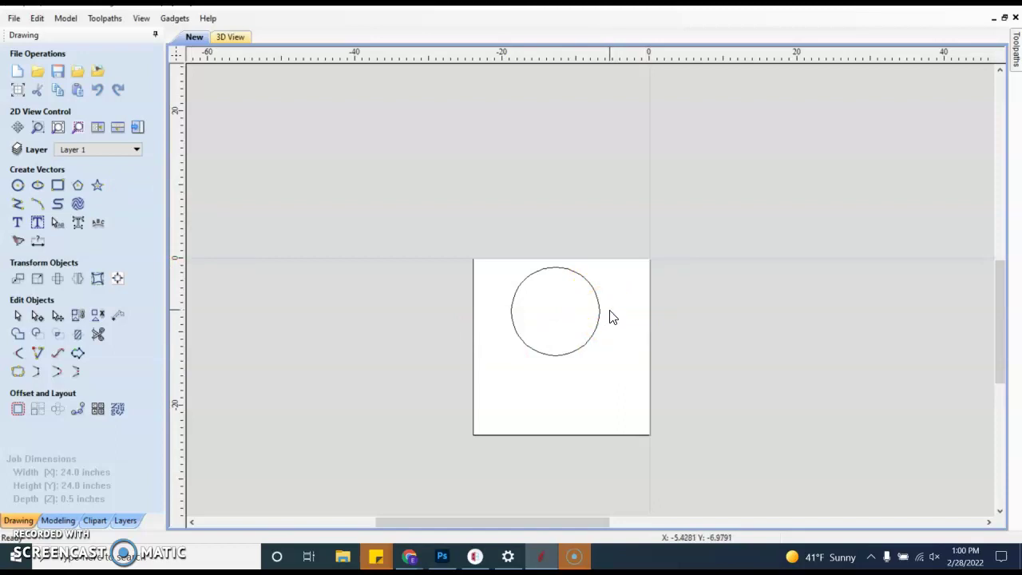
Select the circle and start a profile toolpath with a 0.5 in cut depth
{"action": "left_click", "coordinate": [590, 289]}
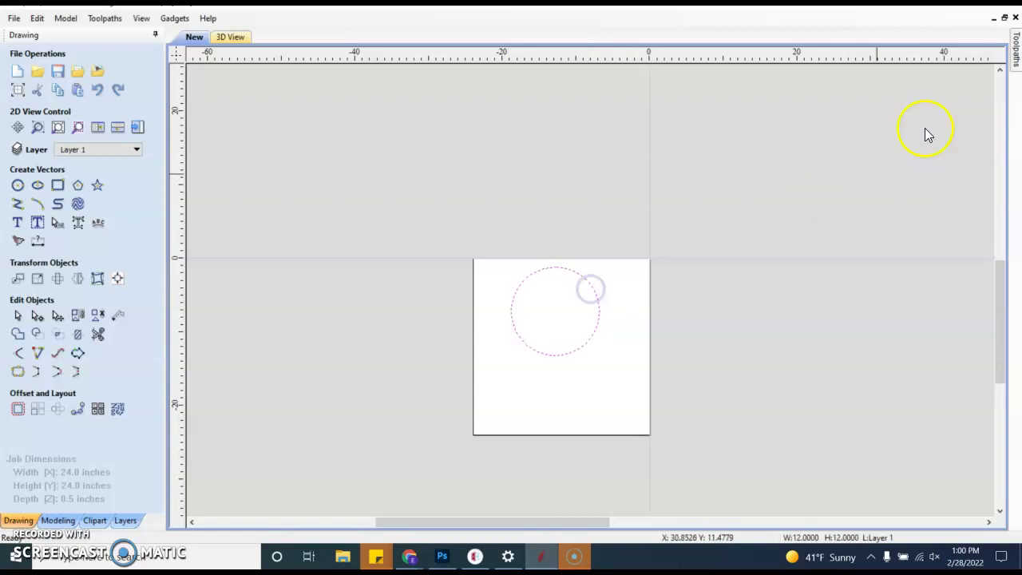
{"action": "left_click", "coordinate": [1014, 52]}
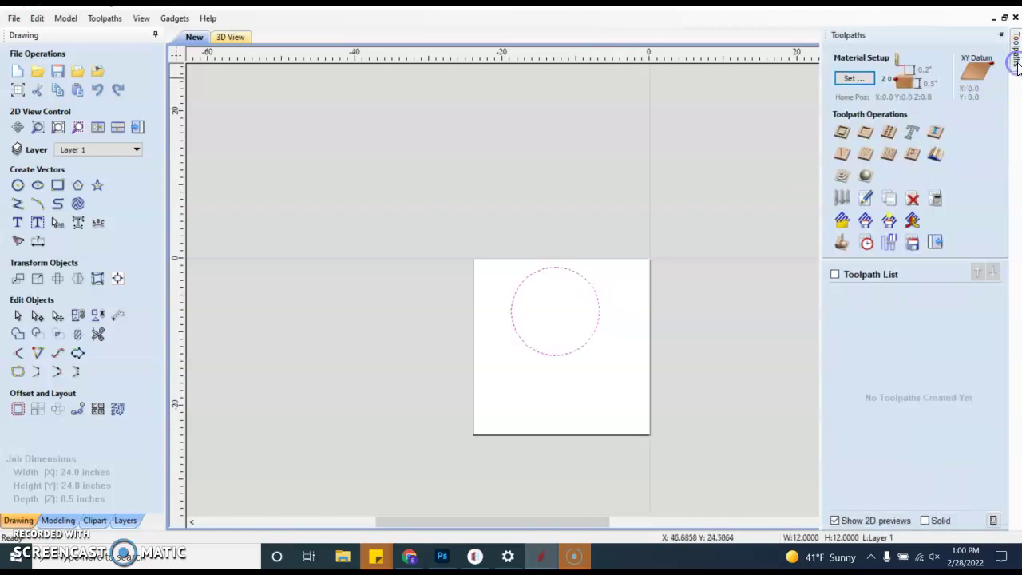
{"action": "left_click", "coordinate": [844, 134]}
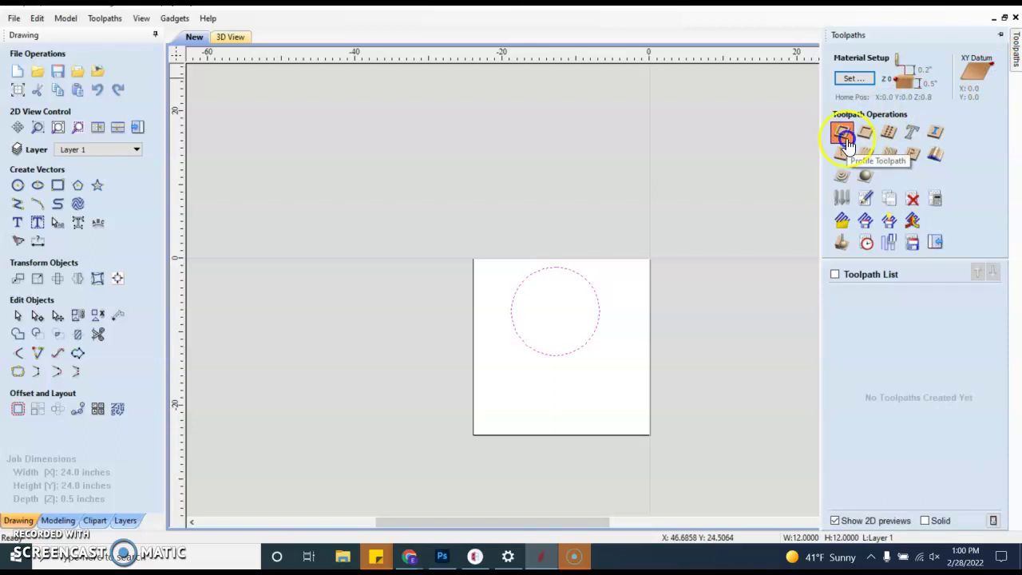
{"action": "left_click", "coordinate": [927, 104]}
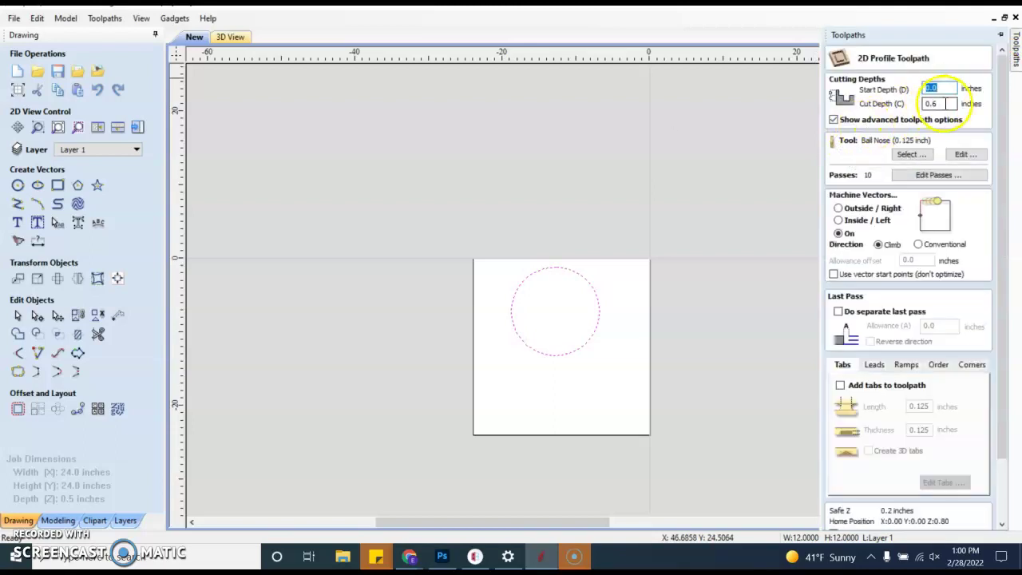
{"action": "type", "text": ".5"}
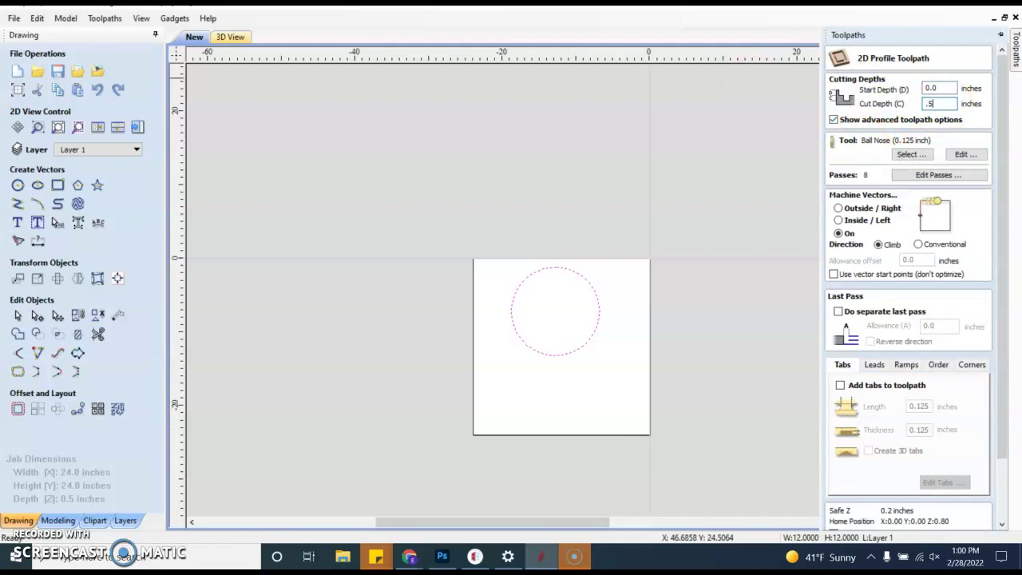
Pick the End Mill (0.25 inch) from the tool database as the cutter
{"action": "left_click", "coordinate": [910, 154]}
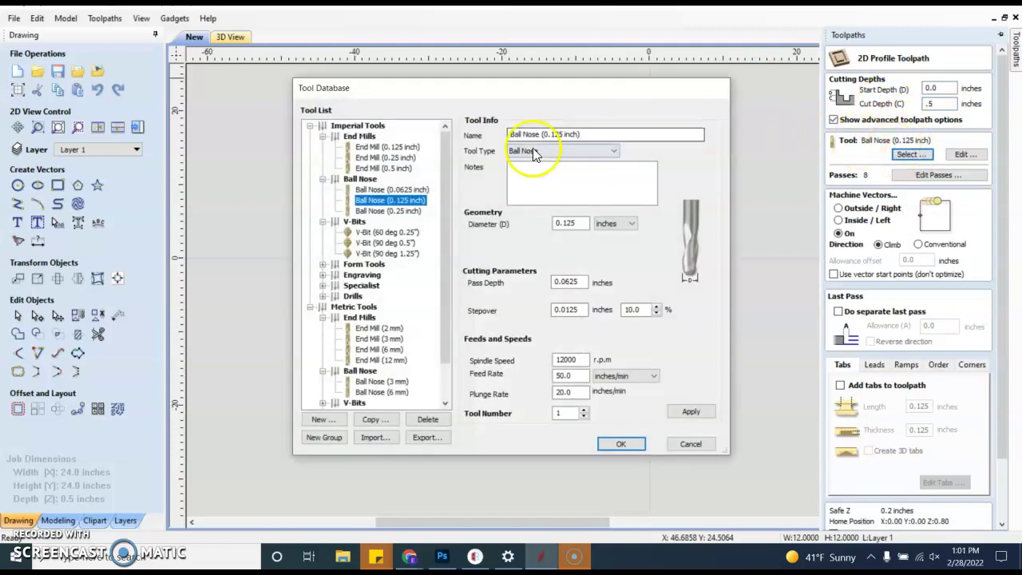
{"action": "left_click", "coordinate": [397, 158]}
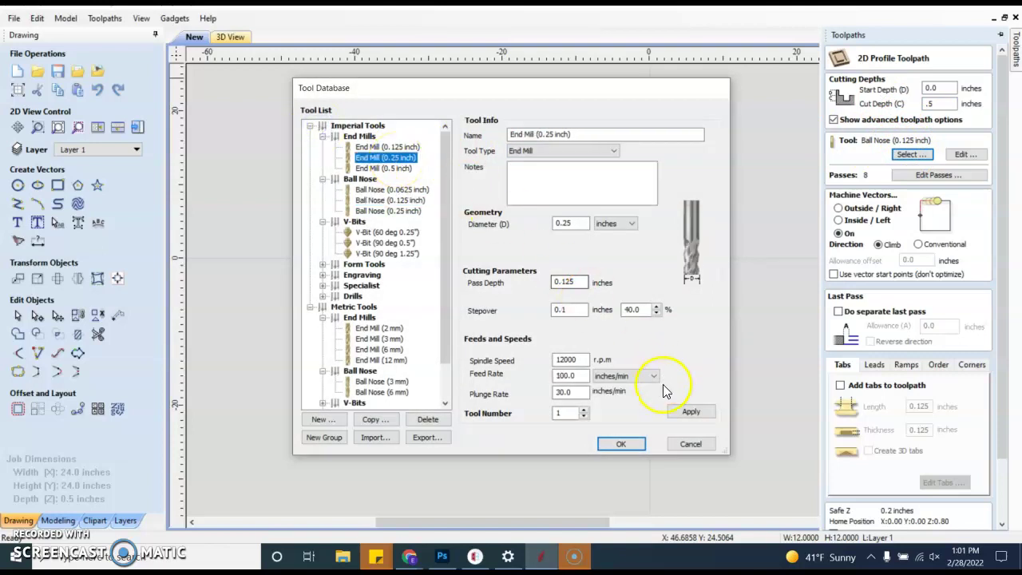
{"action": "left_click", "coordinate": [630, 449]}
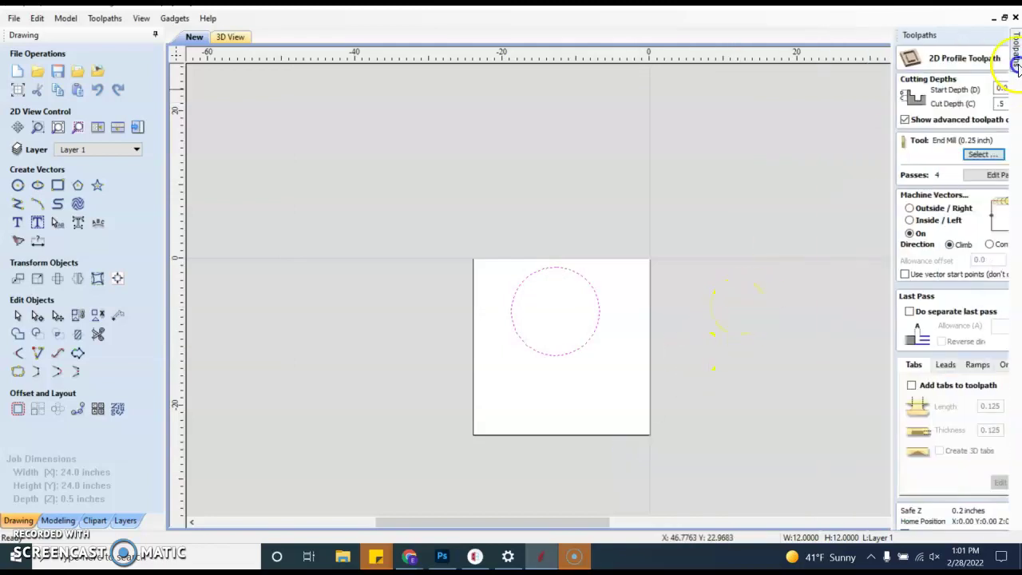
Pin the toolpath panel, choose Outside / Right, calculate Profile 1, and close the preview
{"action": "left_click", "coordinate": [1003, 35]}
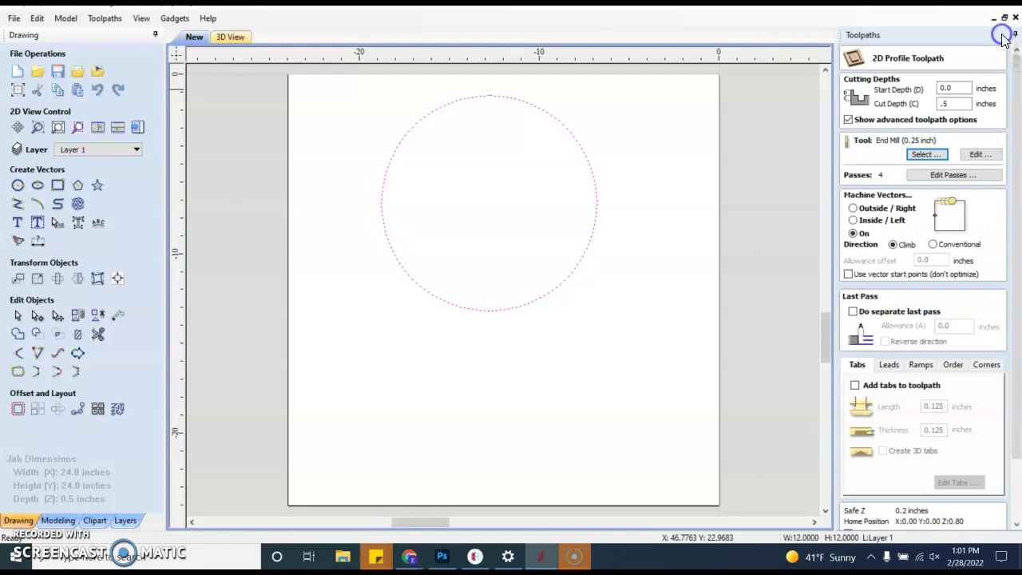
{"action": "left_click", "coordinate": [852, 208]}
{"action": "scroll", "coordinate": [878, 423], "scroll_direction": "down", "scroll_amount": 3}
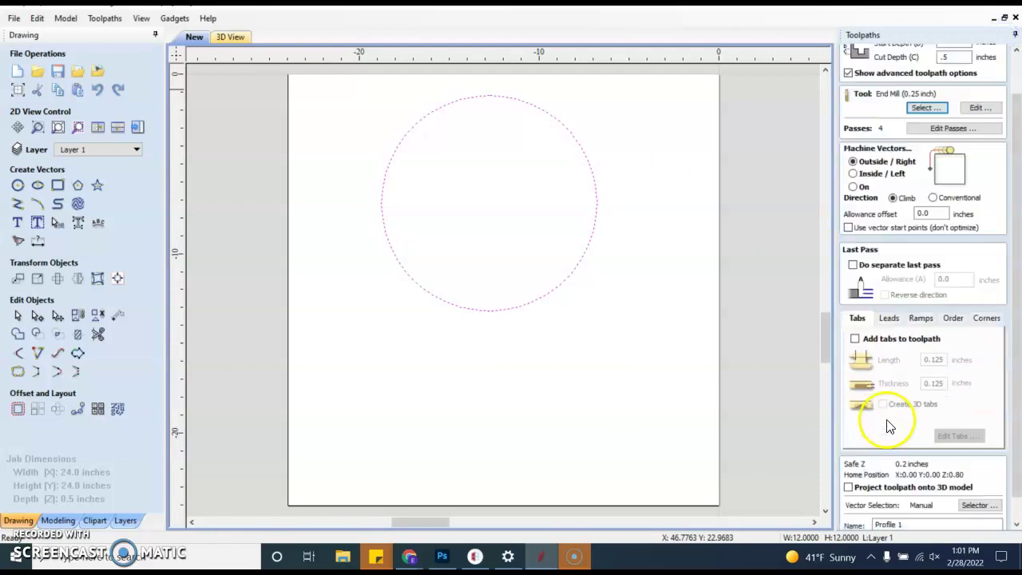
{"action": "left_click", "coordinate": [862, 522]}
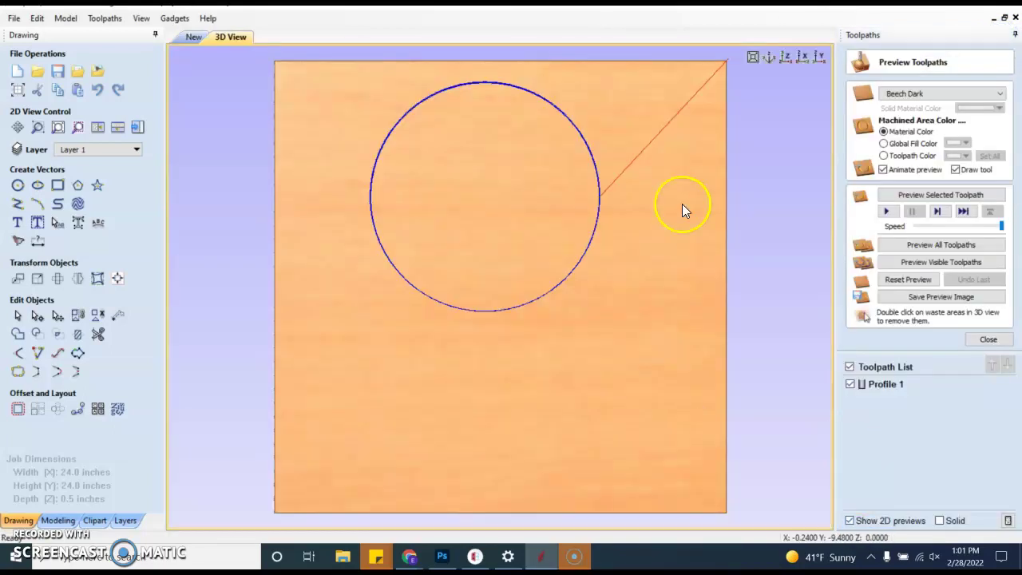
{"action": "left_click", "coordinate": [190, 38]}
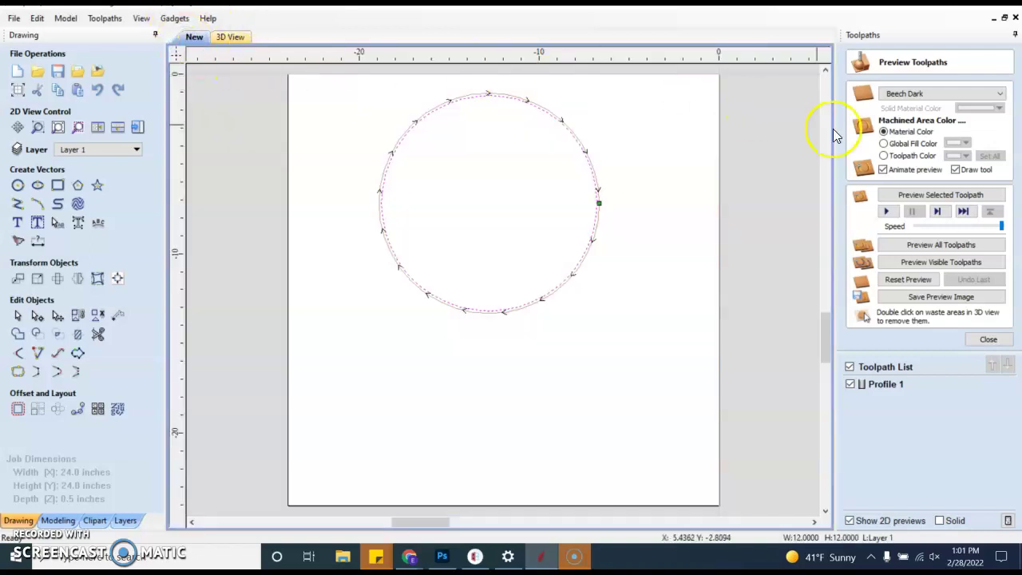
{"action": "left_click", "coordinate": [974, 345]}
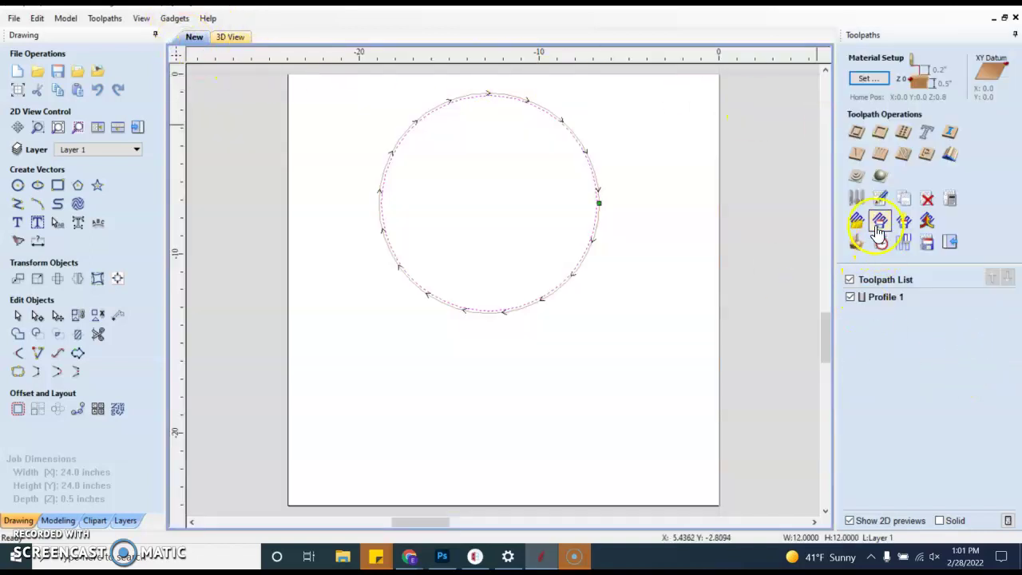
Edit Profile 1 to machine Inside / Left and recalculate it
{"action": "right_click", "coordinate": [888, 301]}
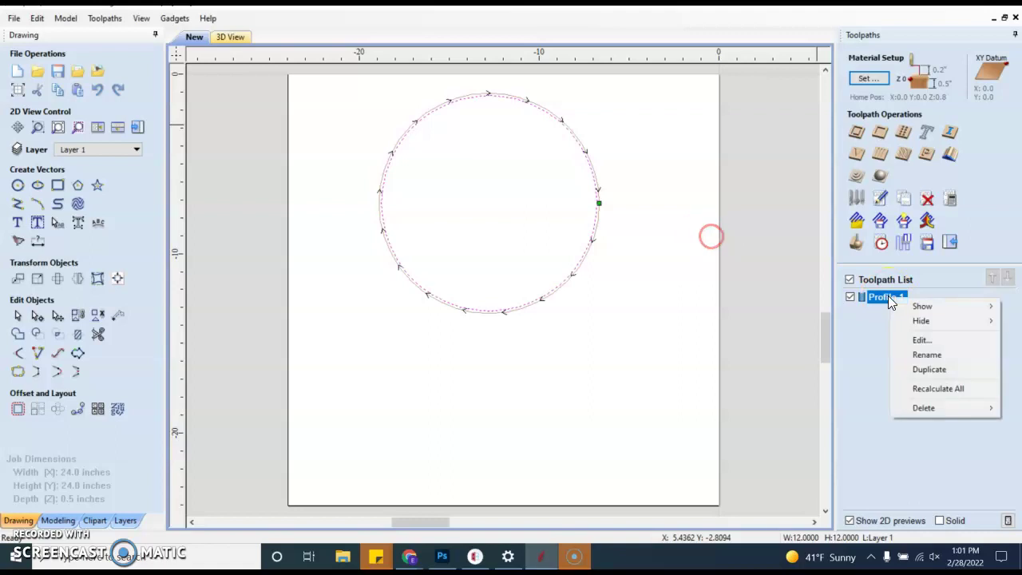
{"action": "left_click", "coordinate": [916, 342]}
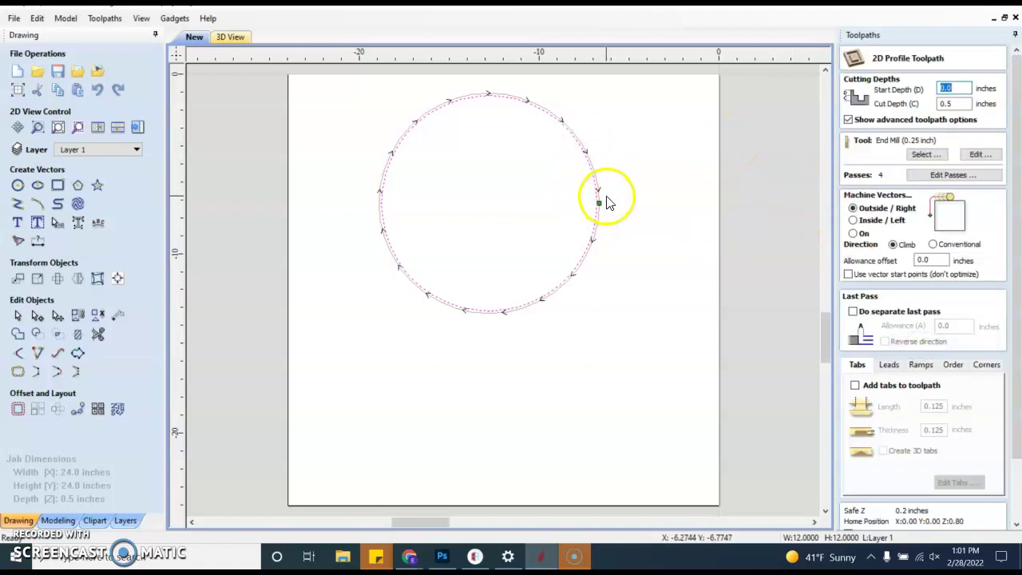
{"action": "scroll", "coordinate": [550, 105], "scroll_direction": "up", "scroll_amount": 4}
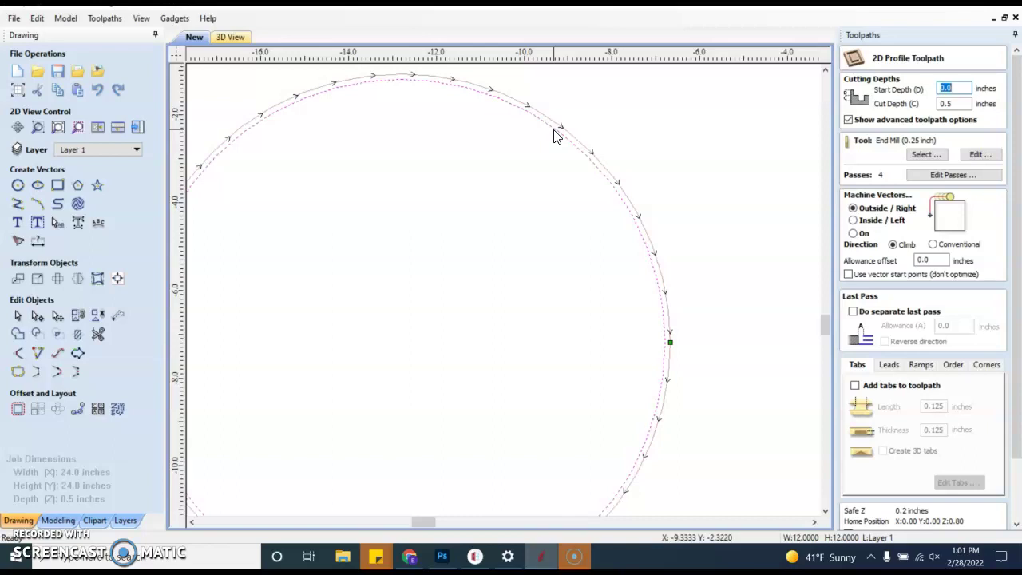
{"action": "scroll", "coordinate": [553, 136], "scroll_direction": "down", "scroll_amount": 1}
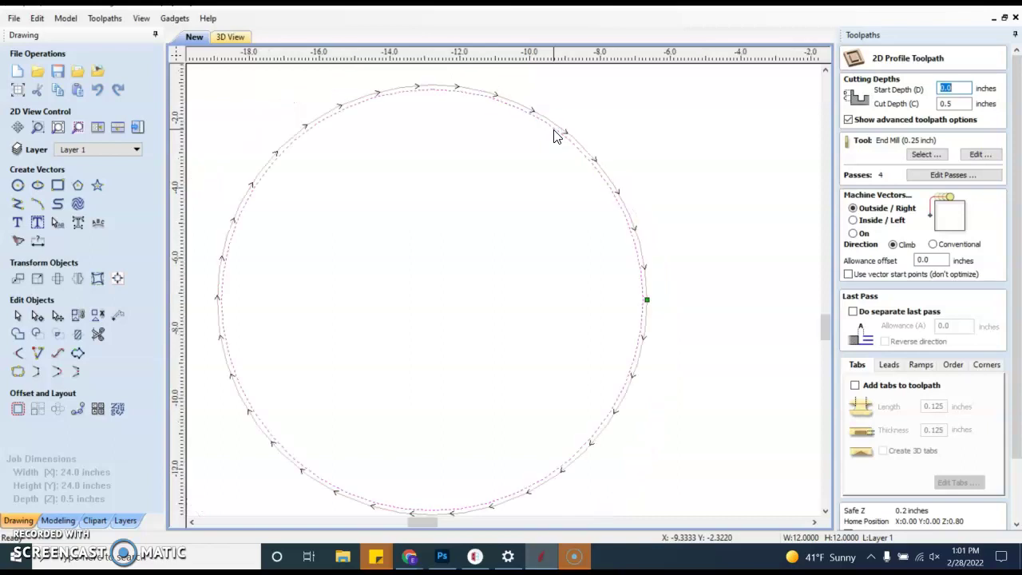
{"action": "left_click", "coordinate": [852, 219]}
{"action": "scroll", "coordinate": [855, 222], "scroll_direction": "down", "scroll_amount": 1}
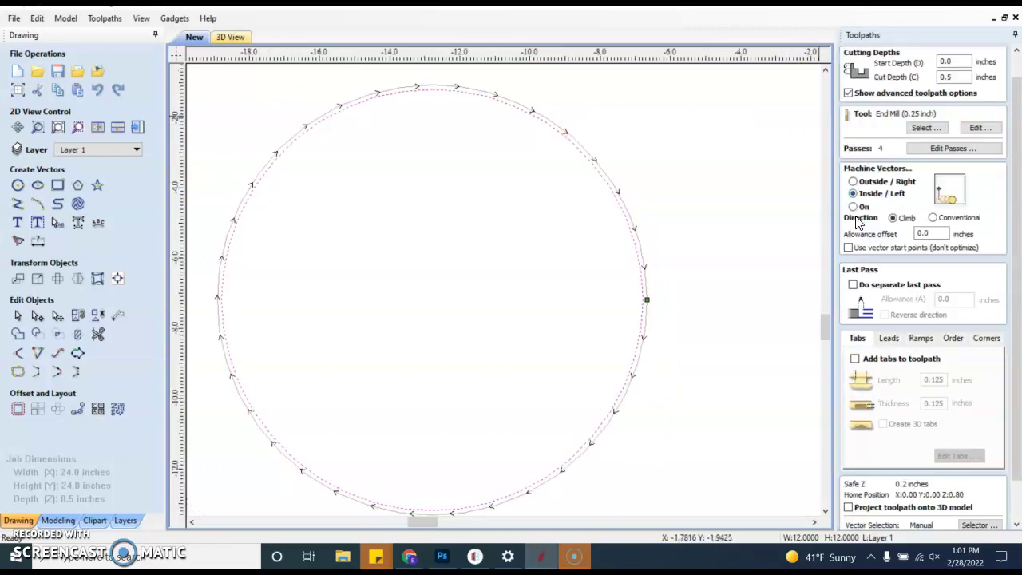
{"action": "scroll", "coordinate": [910, 435], "scroll_direction": "down", "scroll_amount": 3}
{"action": "left_click", "coordinate": [878, 529]}
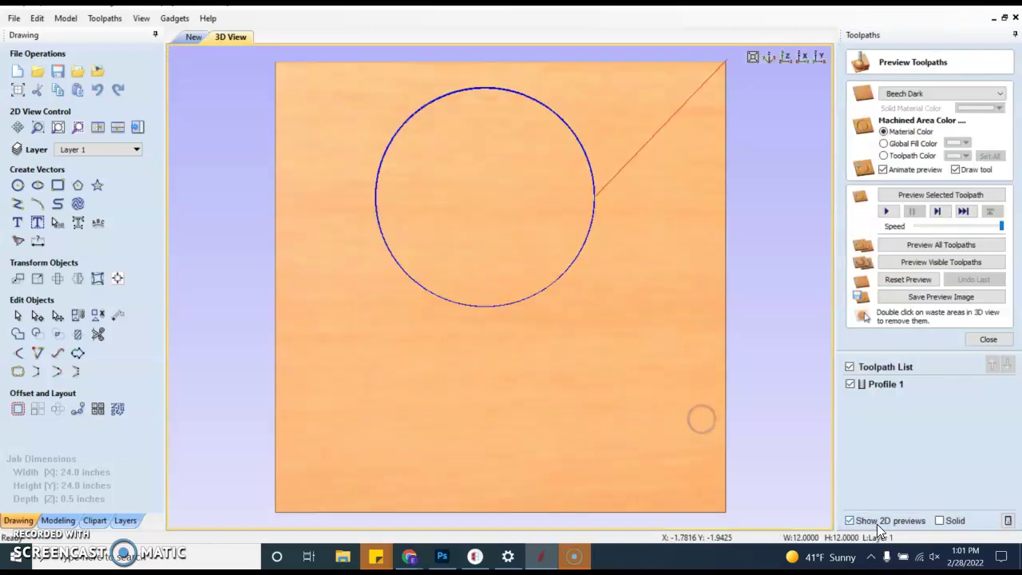
{"action": "left_click", "coordinate": [189, 40]}
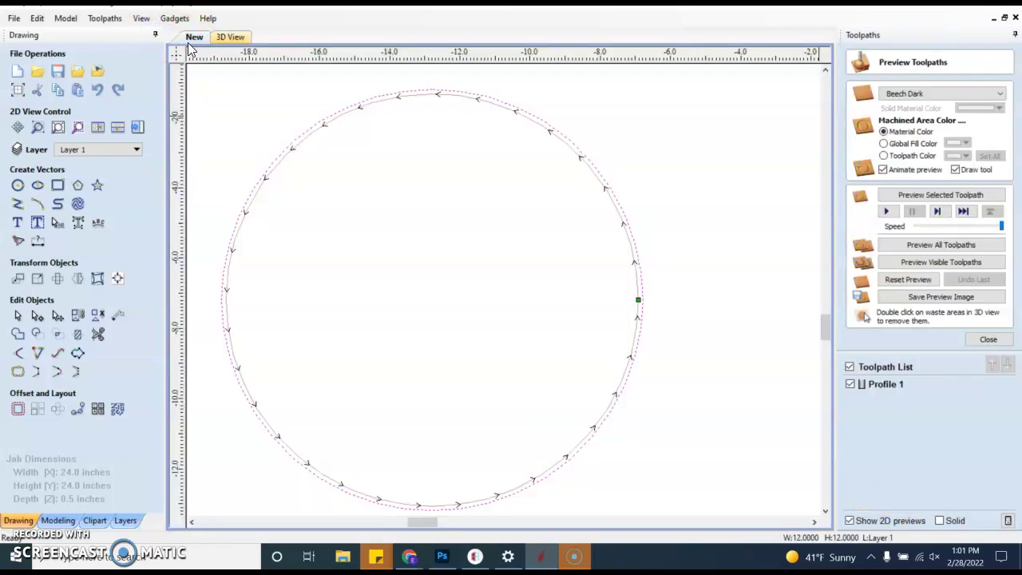
{"action": "left_click", "coordinate": [198, 53]}
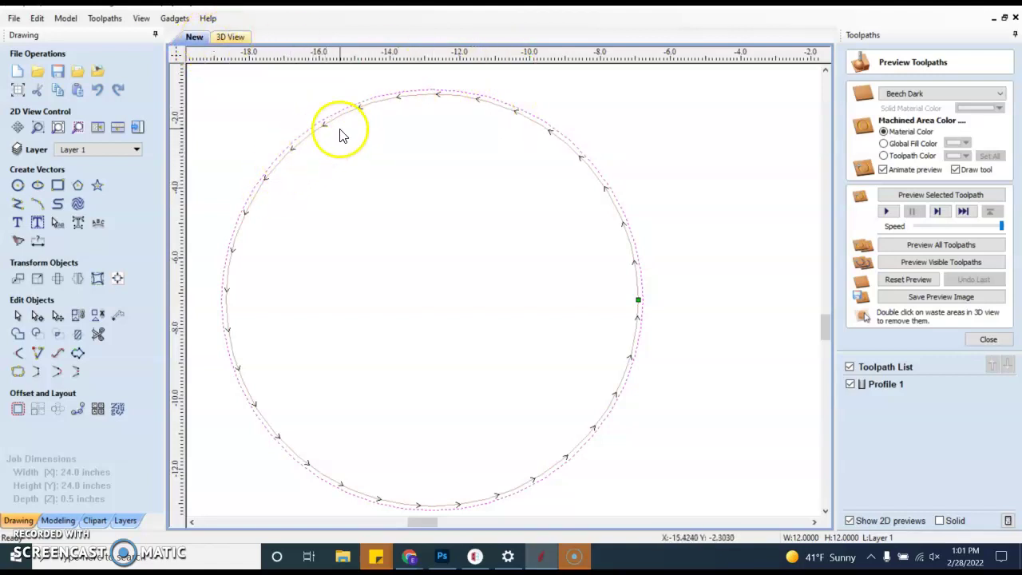
{"action": "left_click", "coordinate": [988, 339]}
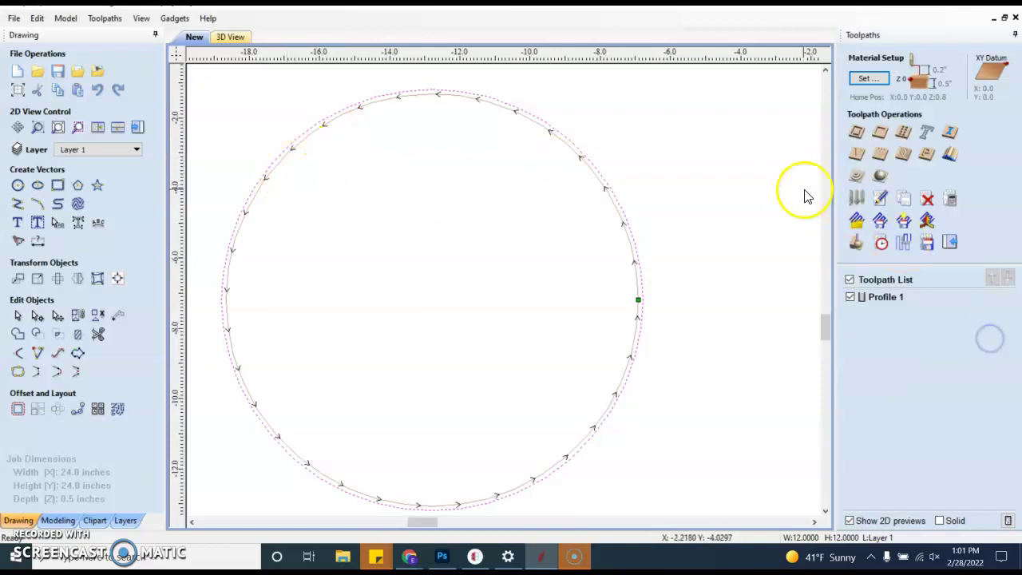
Recalculate the inside Profile 1 toolpath and play its animated cutting preview
{"action": "right_click", "coordinate": [893, 298]}
{"action": "left_click", "coordinate": [929, 342]}
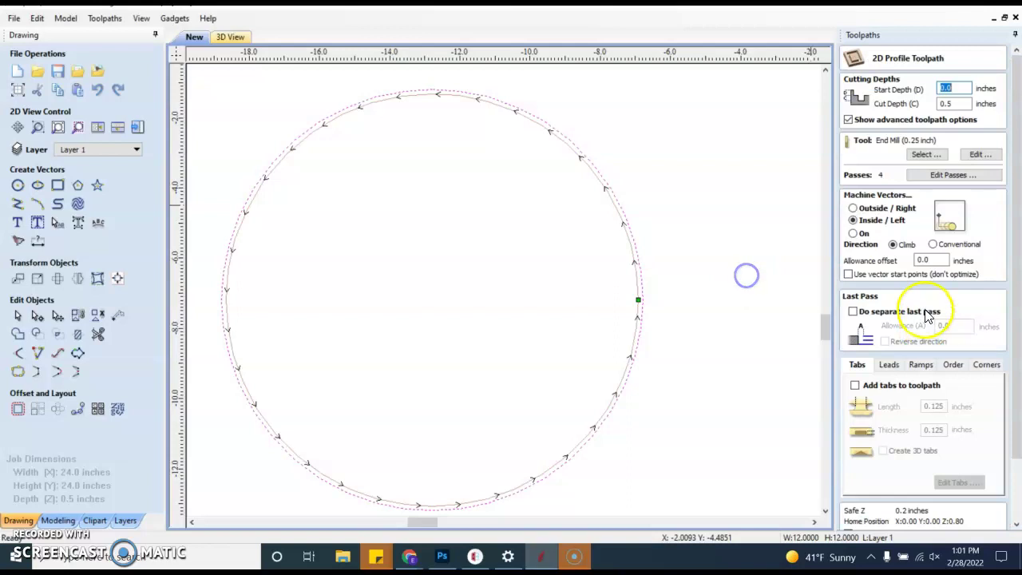
{"action": "scroll", "coordinate": [887, 395], "scroll_direction": "down", "scroll_amount": 5}
{"action": "left_click", "coordinate": [873, 520]}
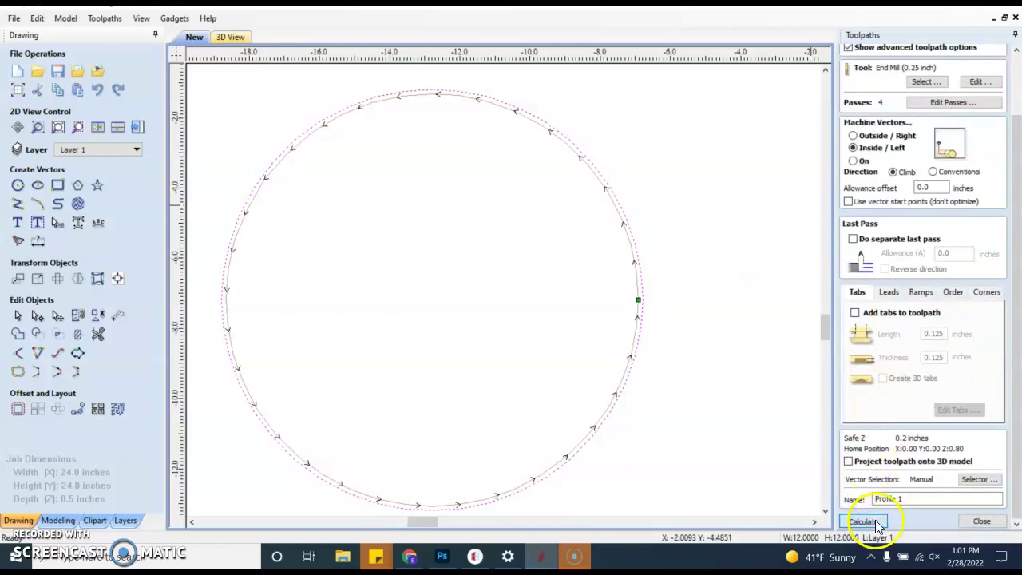
{"action": "left_click", "coordinate": [885, 211]}
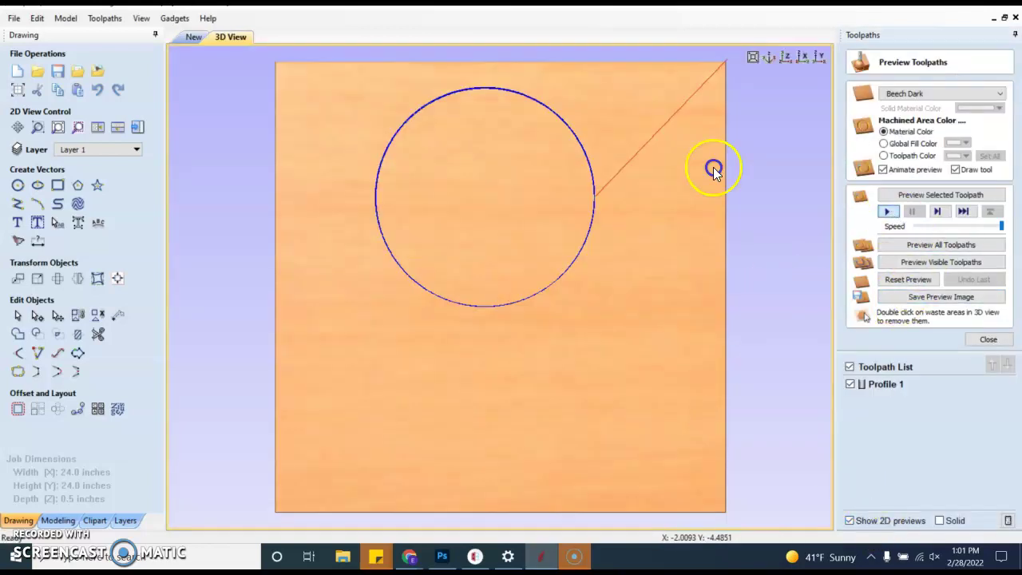
Remove the waste disc inside the circle so the 3D preview shows a through-hole
{"action": "double_click", "coordinate": [518, 152]}
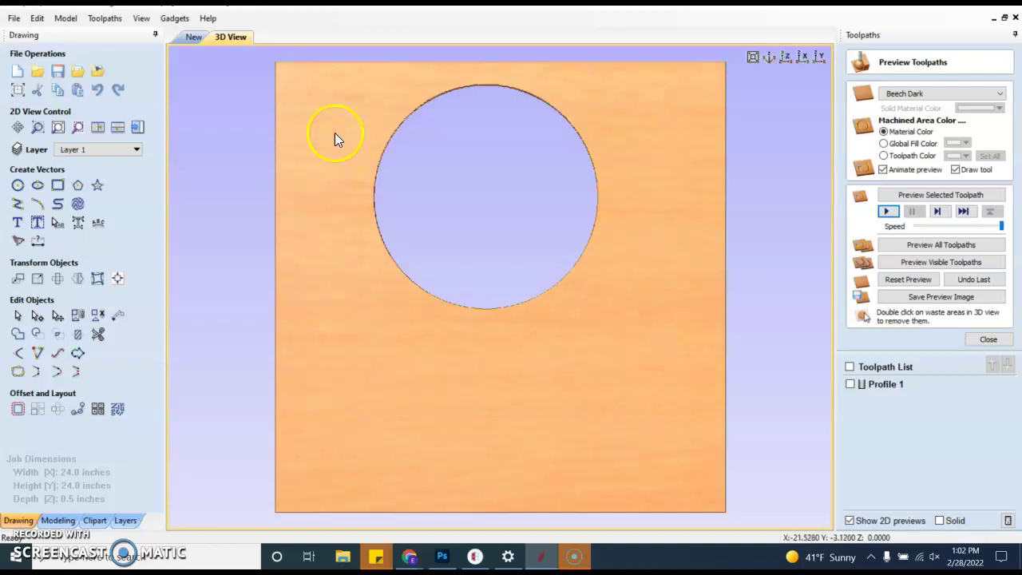
{"action": "left_click", "coordinate": [220, 36]}
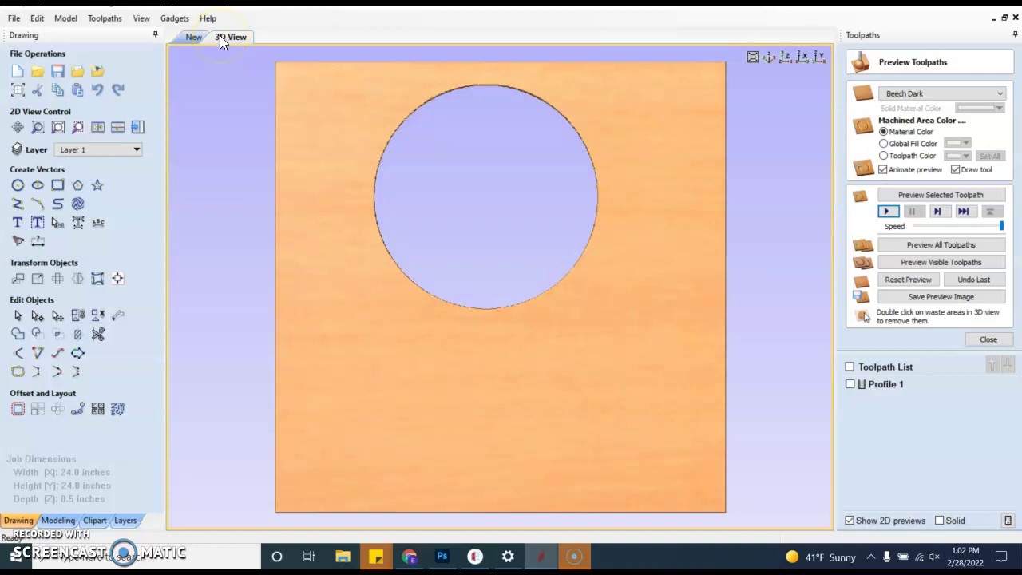